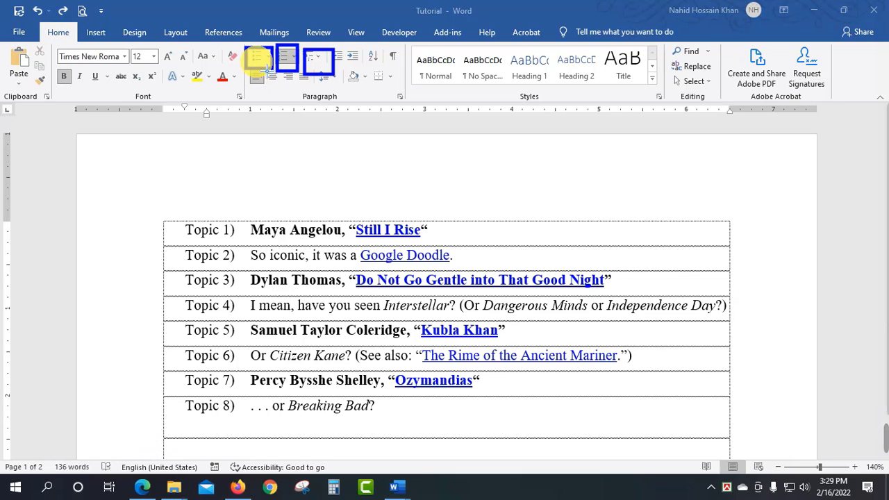
{"action": "mouse_move", "coordinate": [178, 214]}
{"action": "left_mouse_down"}
{"action": "mouse_move", "coordinate": [250, 332]}
{"action": "mouse_move", "coordinate": [253, 425]}
{"action": "left_mouse_up"}
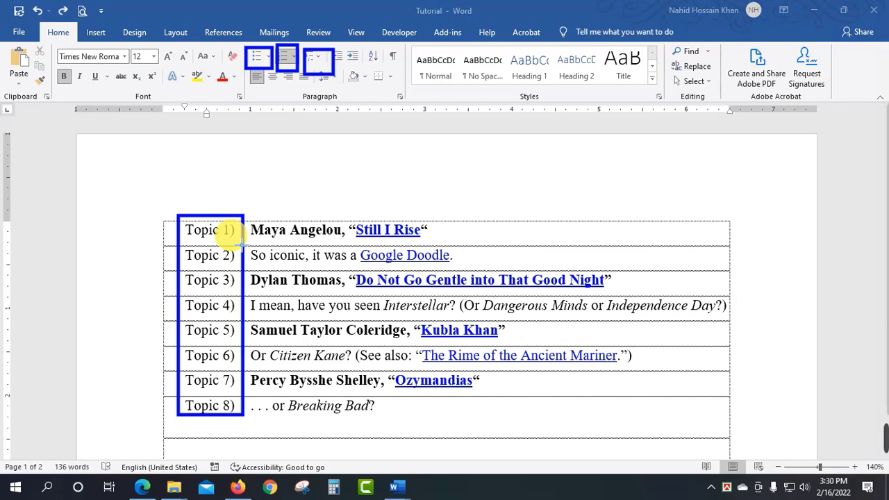
{"action": "left_click", "coordinate": [294, 56]}
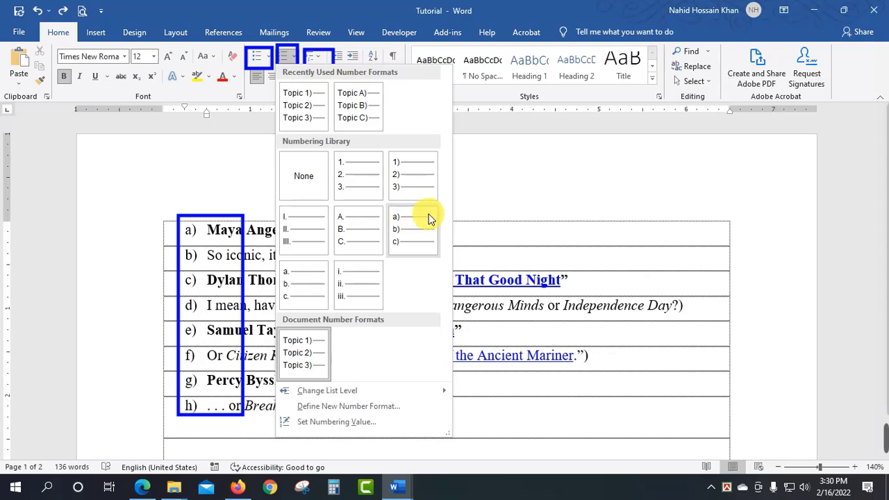
{"action": "left_click", "coordinate": [500, 177]}
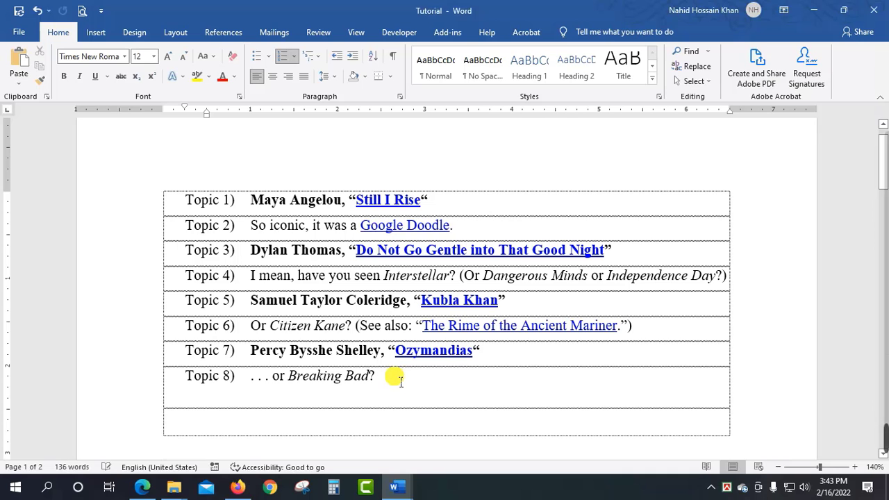
Add ABC as a new numbered topic after the Breaking Bad item and start another empty item below it.
{"action": "key", "text": "Tab"}
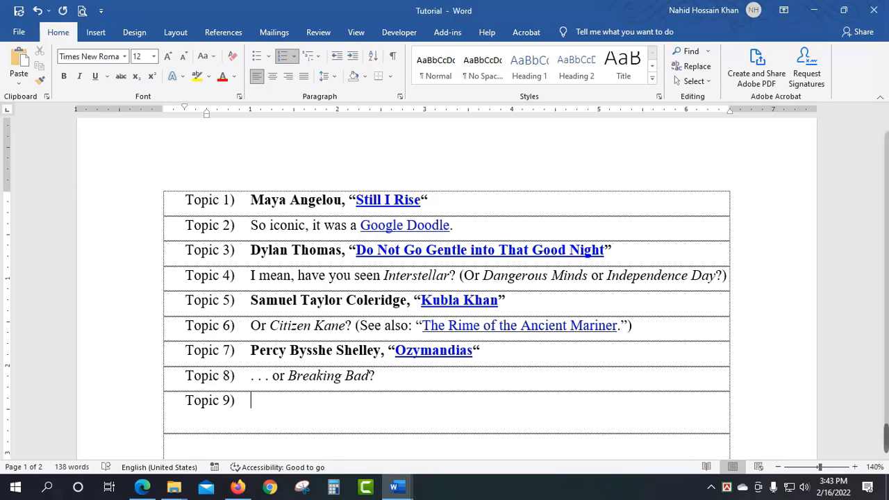
{"action": "type", "text": "ABC"}
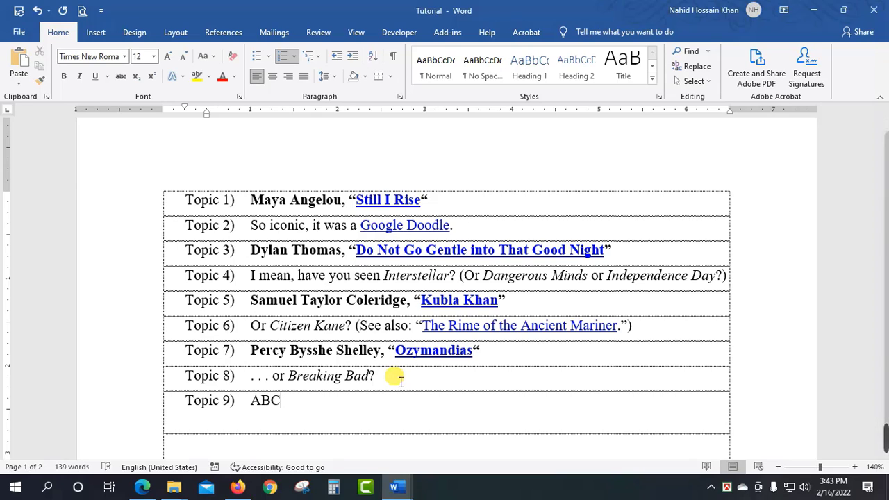
{"action": "key", "text": "Tab"}
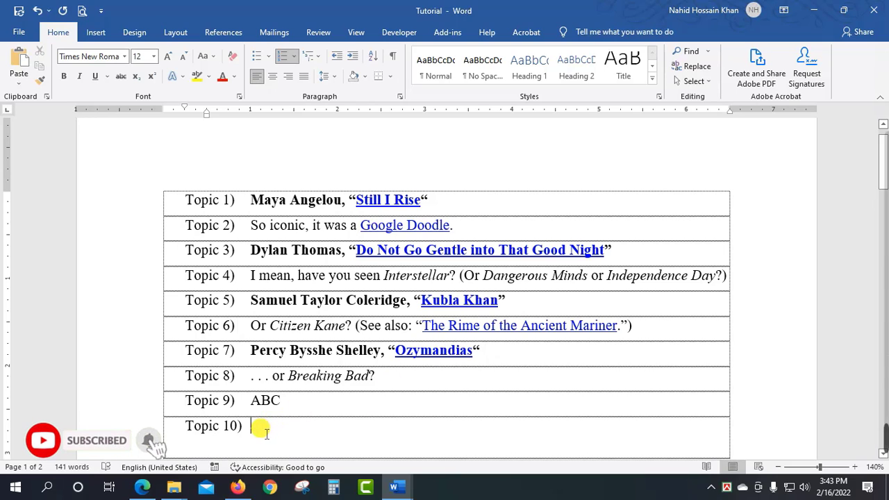
Copy the whole numbered topic list and delete it from the page.
{"action": "left_click_drag", "start_coordinate": [274, 417], "coordinate": [183, 206]}
{"action": "key", "text": "ctrl+c"}
{"action": "key", "text": "BackSpace"}
{"action": "key", "text": "BackSpace"}
{"action": "key", "text": "BackSpace"}
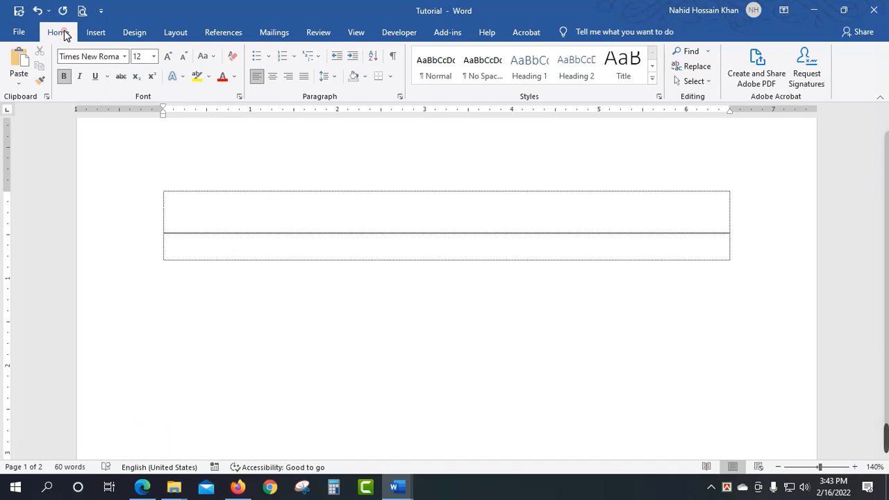
Start defining a new number format, trying the I, II, III number style and settling on A, B, C.
{"action": "left_click", "coordinate": [294, 60]}
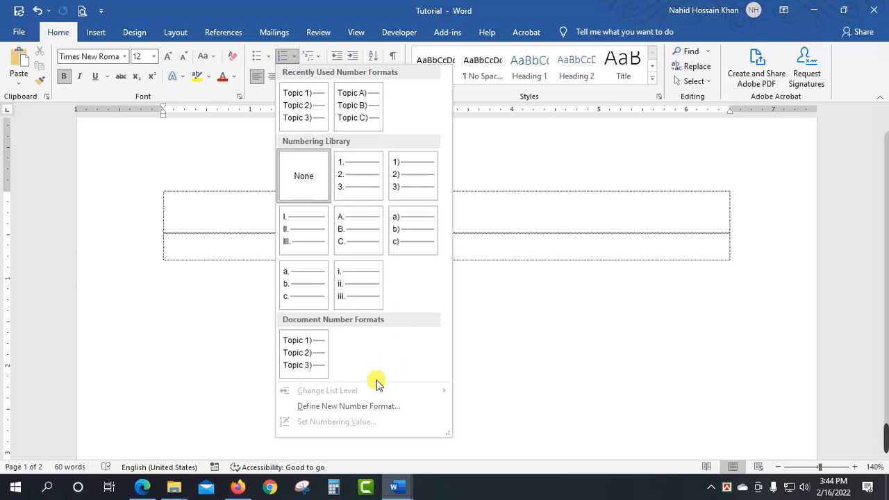
{"action": "left_click", "coordinate": [375, 406]}
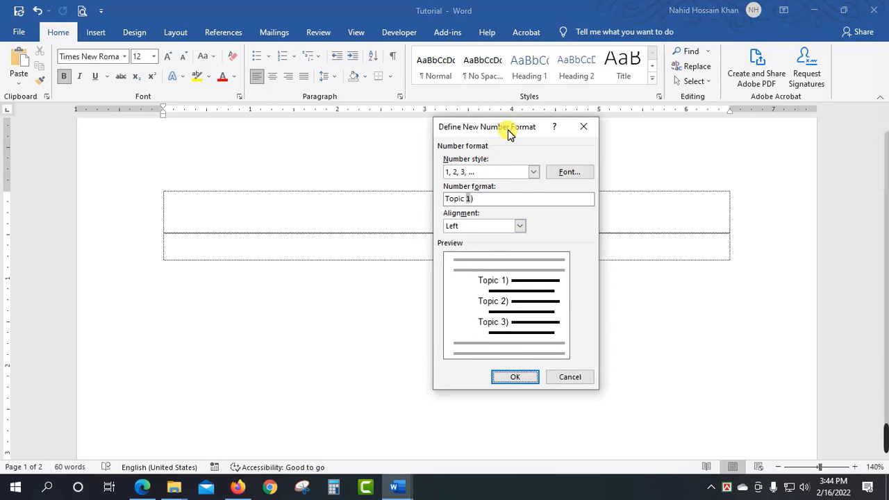
{"action": "left_click_drag", "start_coordinate": [509, 132], "coordinate": [472, 136]}
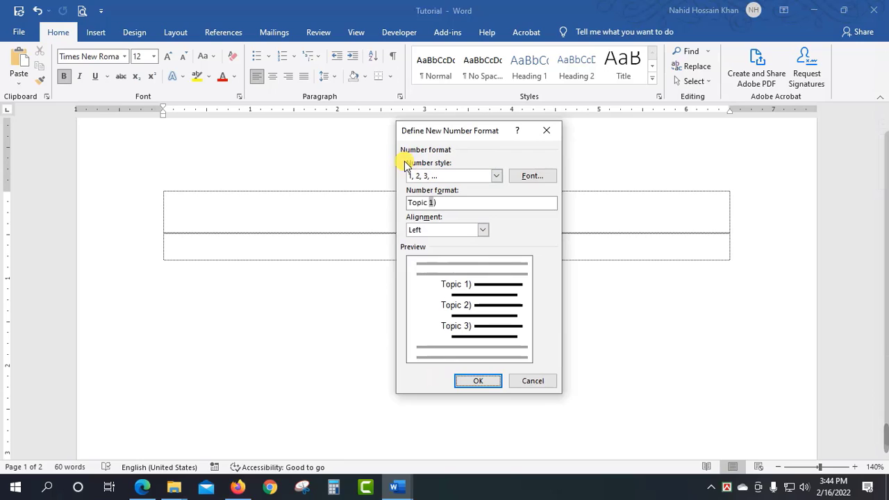
{"action": "left_click", "coordinate": [496, 176]}
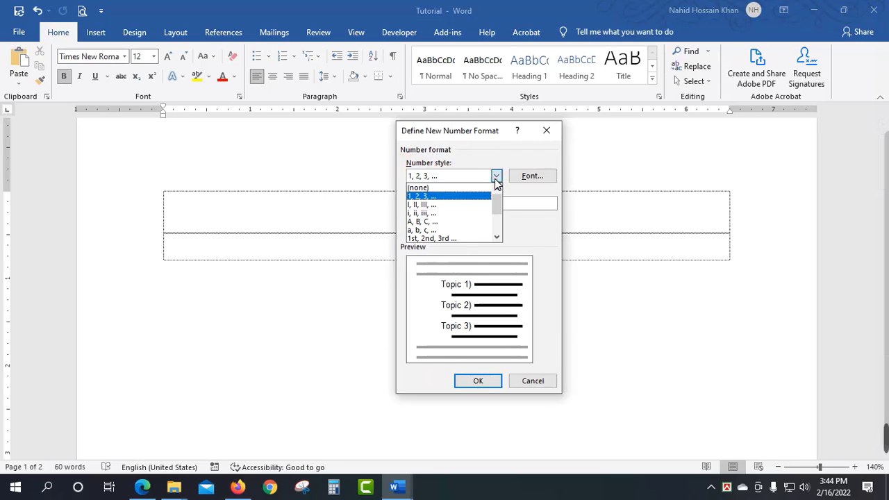
{"action": "left_click", "coordinate": [426, 203]}
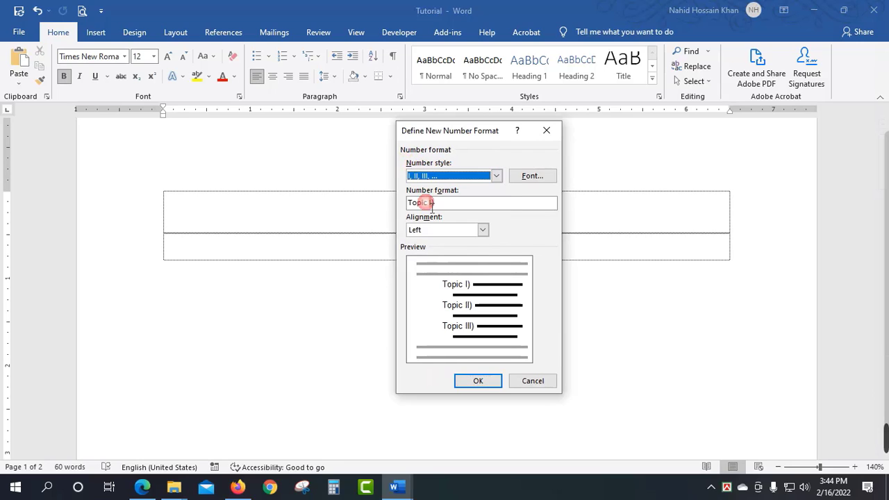
{"action": "left_click", "coordinate": [498, 179]}
{"action": "left_click", "coordinate": [429, 221]}
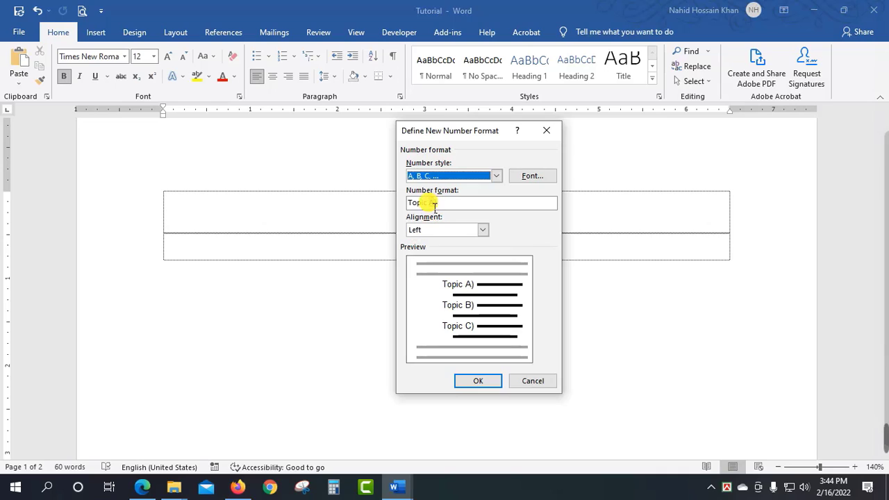
Try a period and a # sign after the letter in the number format, ending back on a closing parenthesis.
{"action": "left_click", "coordinate": [445, 206]}
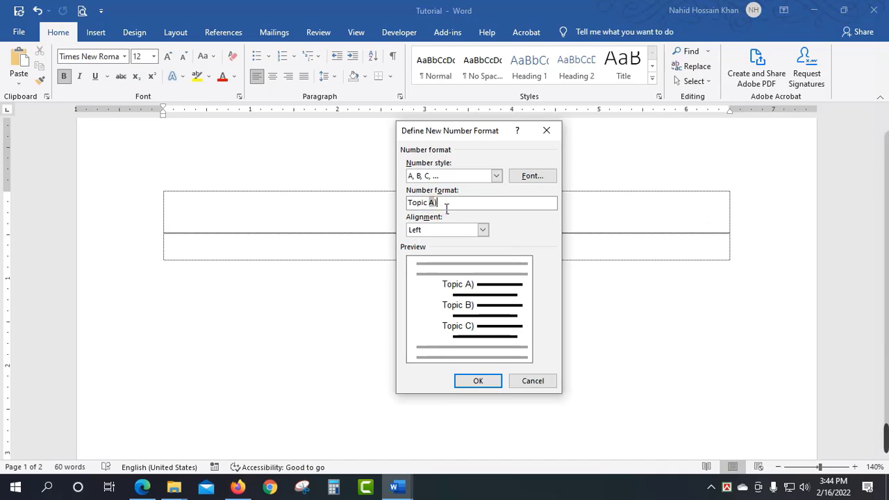
{"action": "left_click", "coordinate": [448, 205]}
{"action": "key", "text": "BackSpace"}
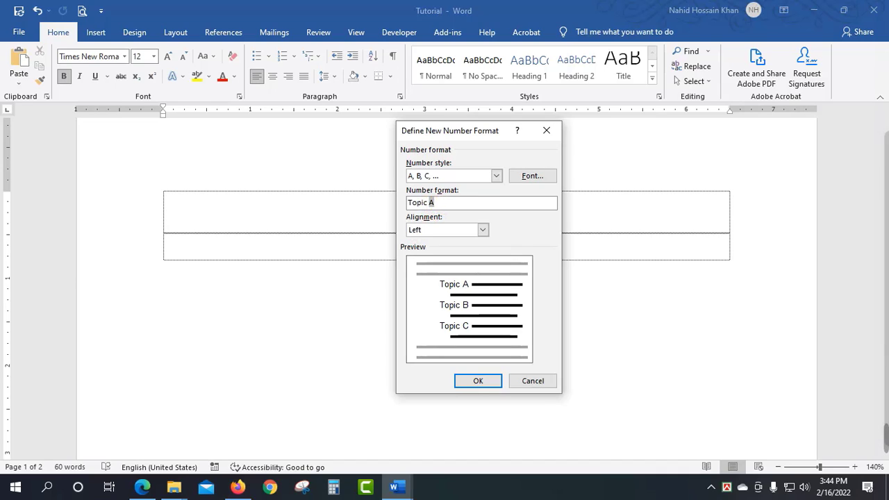
{"action": "type", "text": "."}
{"action": "key", "text": "BackSpace"}
{"action": "type", "text": "#"}
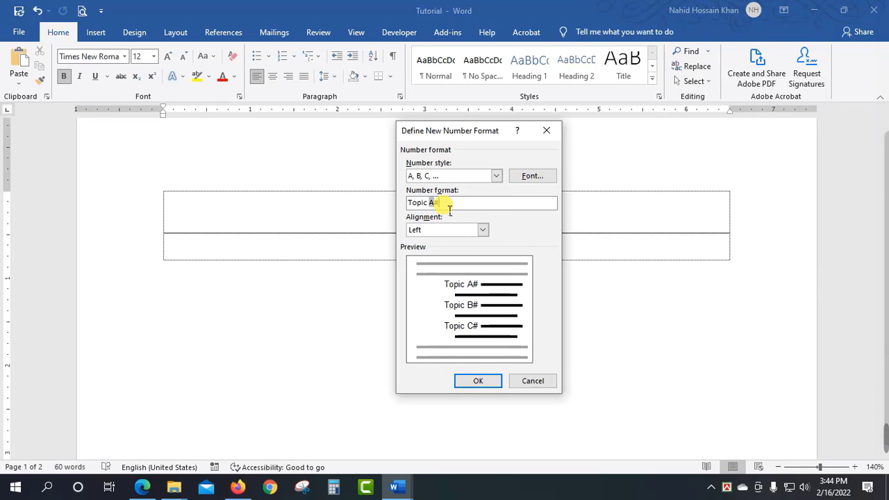
{"action": "key", "text": "BackSpace"}
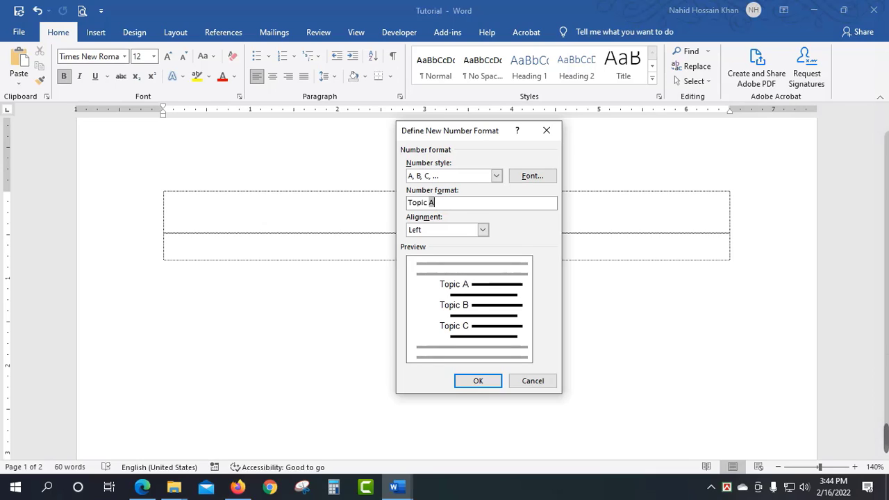
{"action": "type", "text": ")"}
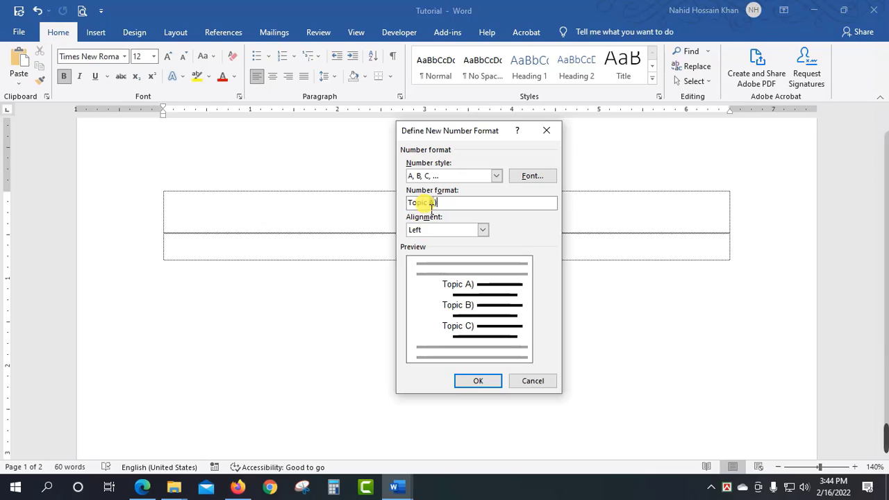
Replace the word Topic with List in the number format and apply the new format.
{"action": "left_click_drag", "start_coordinate": [430, 204], "coordinate": [407, 206]}
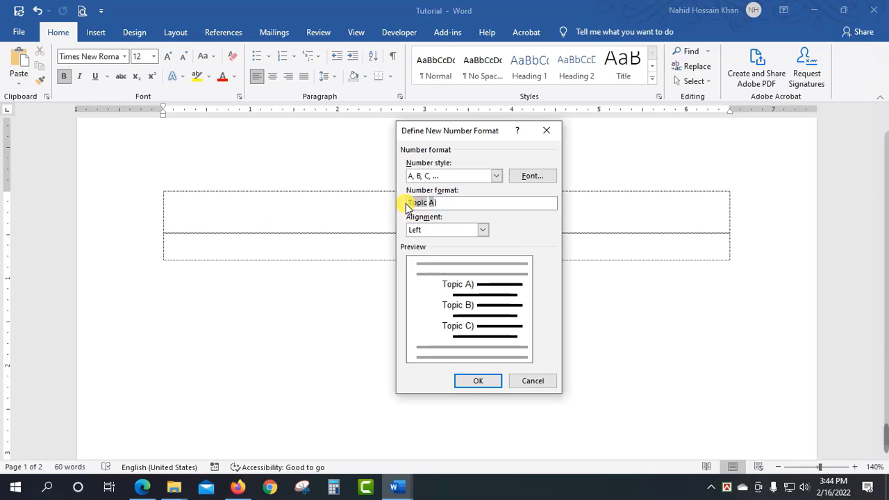
{"action": "type", "text": "List"}
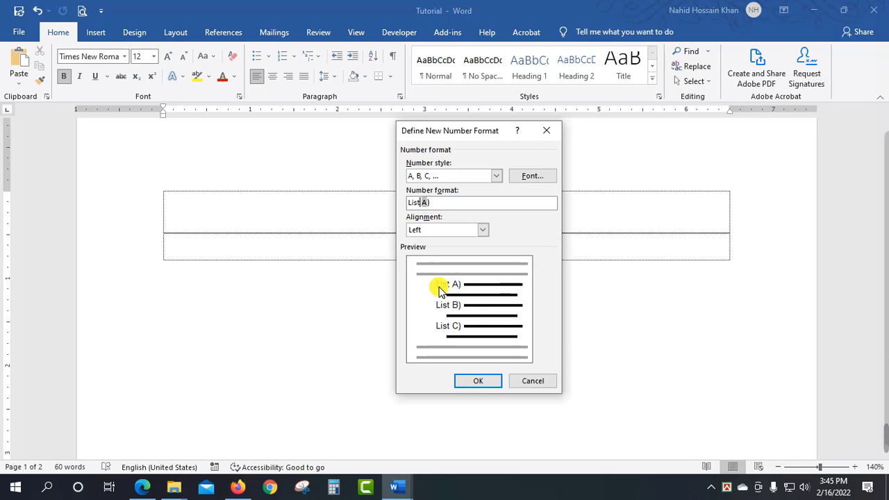
{"action": "left_click", "coordinate": [477, 381]}
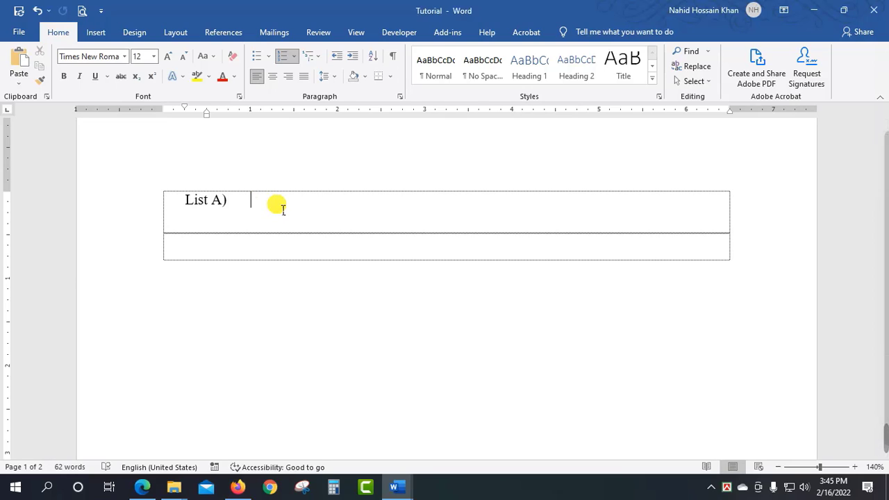
Enter abc, kjklsjdfklsf and jjjjfsf as the first three list items and start an empty fourth item.
{"action": "type", "text": "acb"}
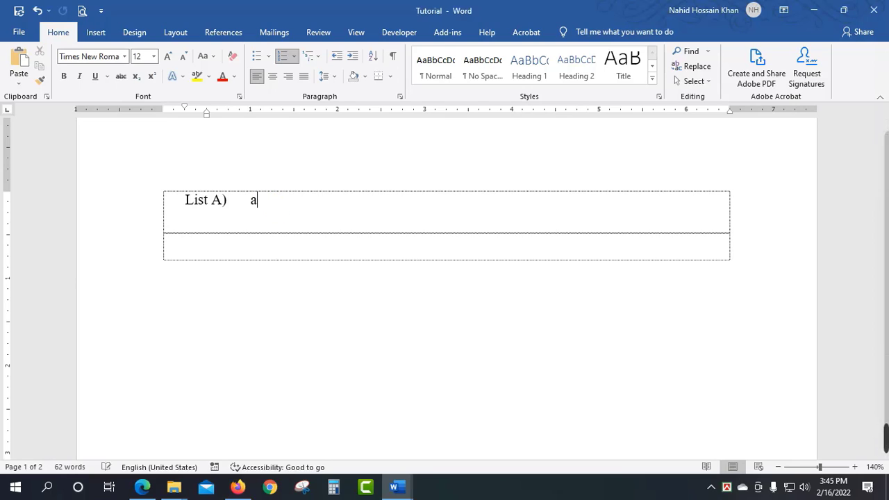
{"action": "key", "text": "BackSpace"}
{"action": "key", "text": "BackSpace"}
{"action": "key", "text": "Return"}
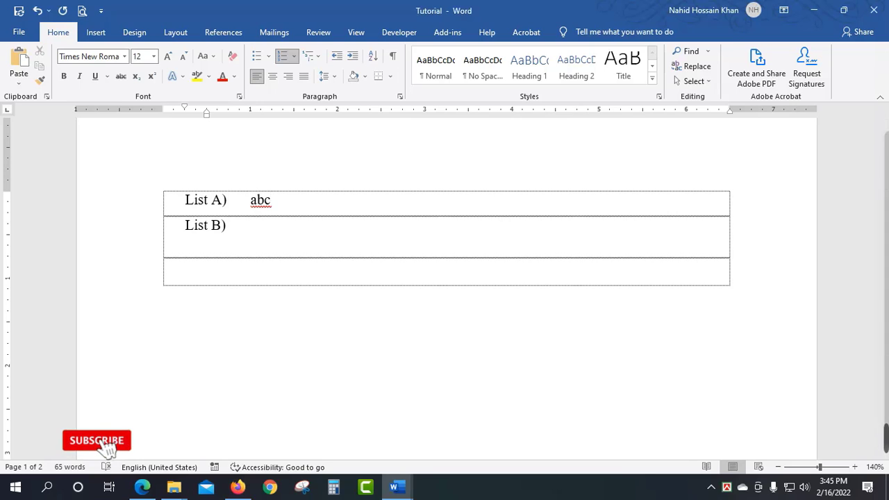
{"action": "type", "text": "kjklsjdfklsf"}
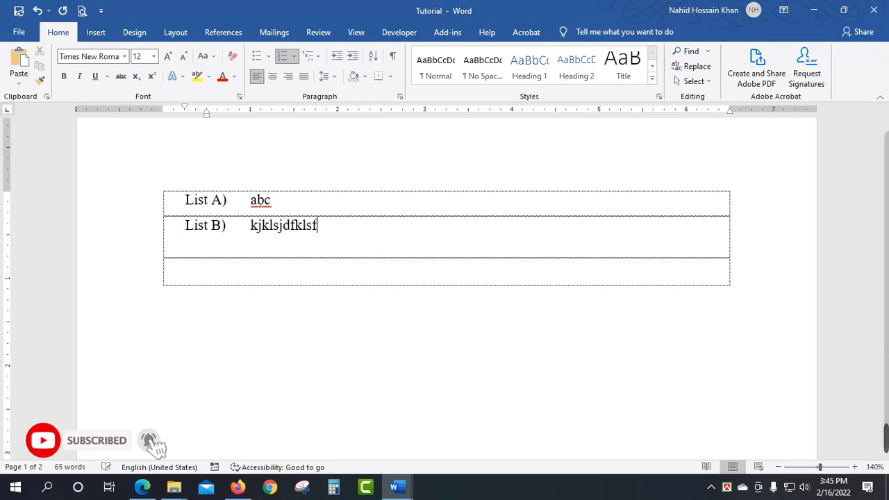
{"action": "key", "text": "Return"}
{"action": "type", "text": "jjjj"}
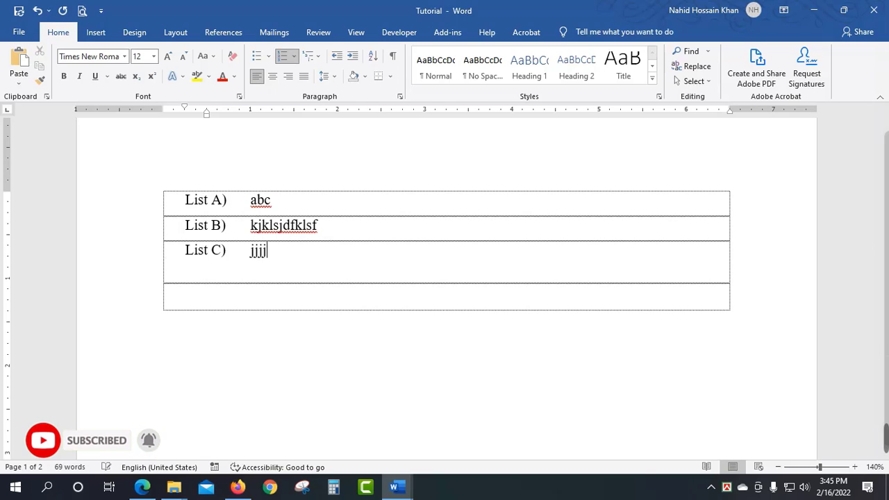
{"action": "type", "text": "fsf"}
{"action": "key", "text": "Return"}
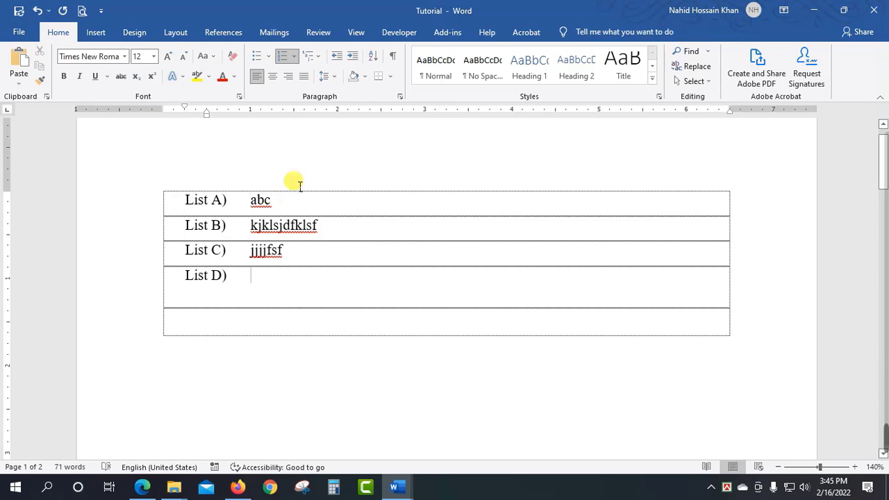
{"action": "left_click", "coordinate": [293, 57]}
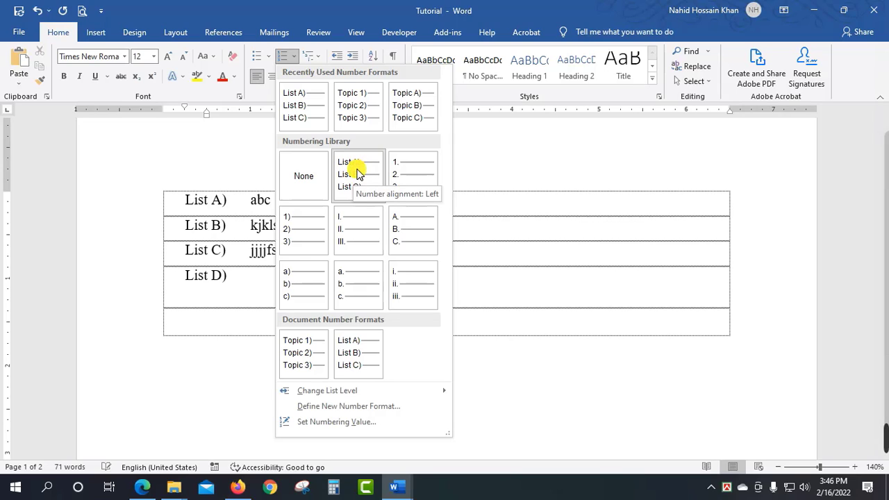
{"action": "right_click", "coordinate": [356, 171]}
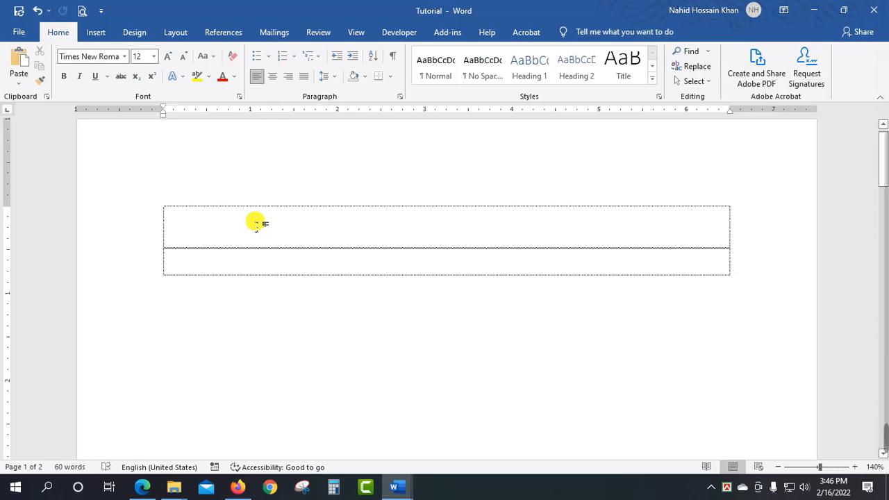
Paste the poem lines into the empty document and number them all with the custom List A), List B), List C) format.
{"action": "key", "text": "ctrl+v"}
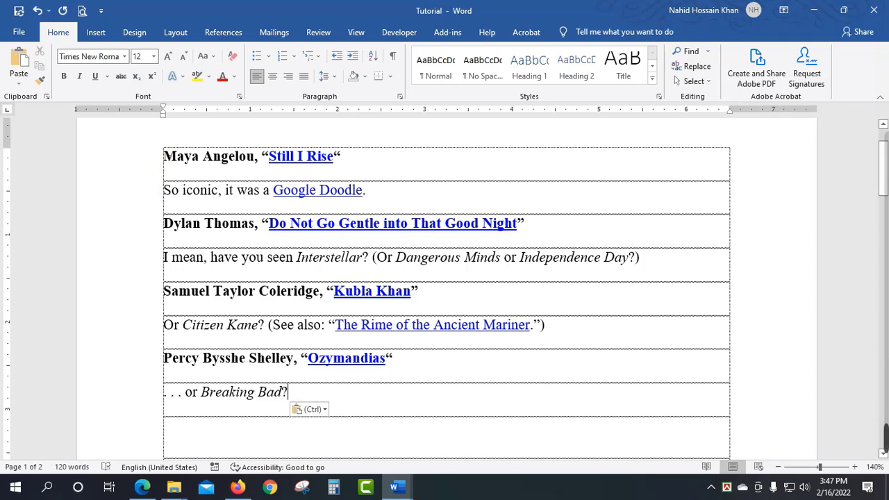
{"action": "left_click", "coordinate": [162, 156], "text": "shift"}
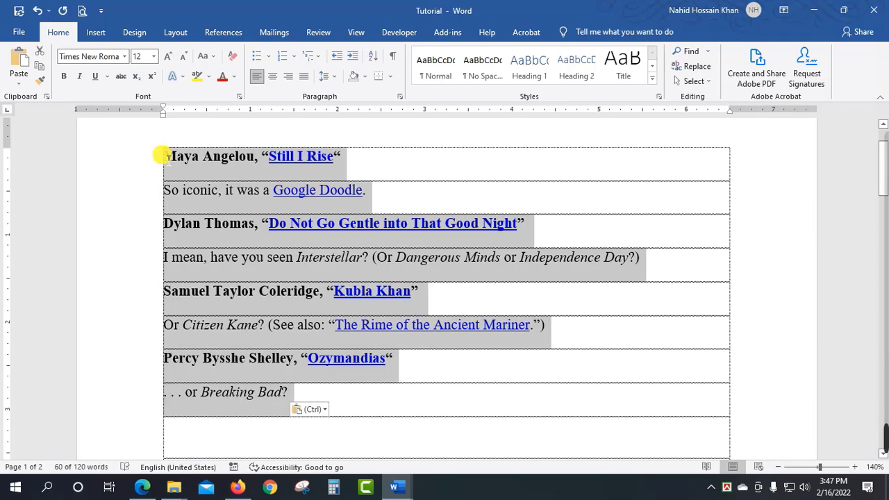
{"action": "left_click", "coordinate": [294, 55]}
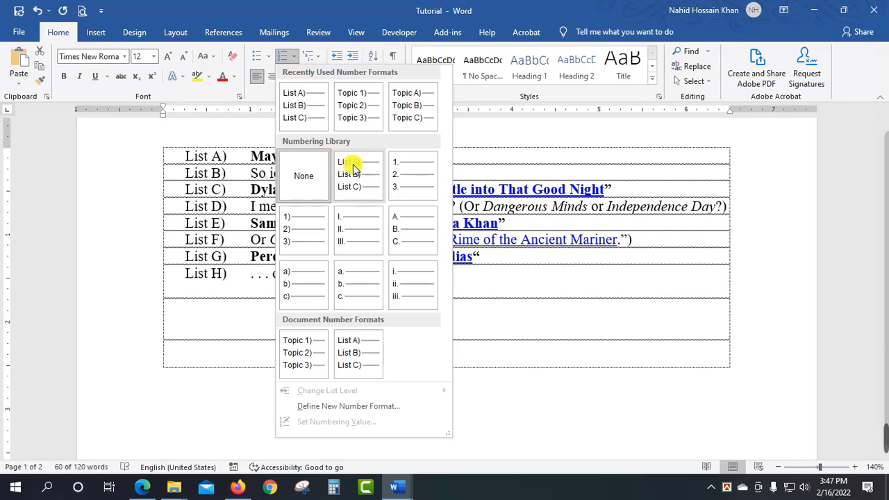
{"action": "left_click", "coordinate": [347, 174]}
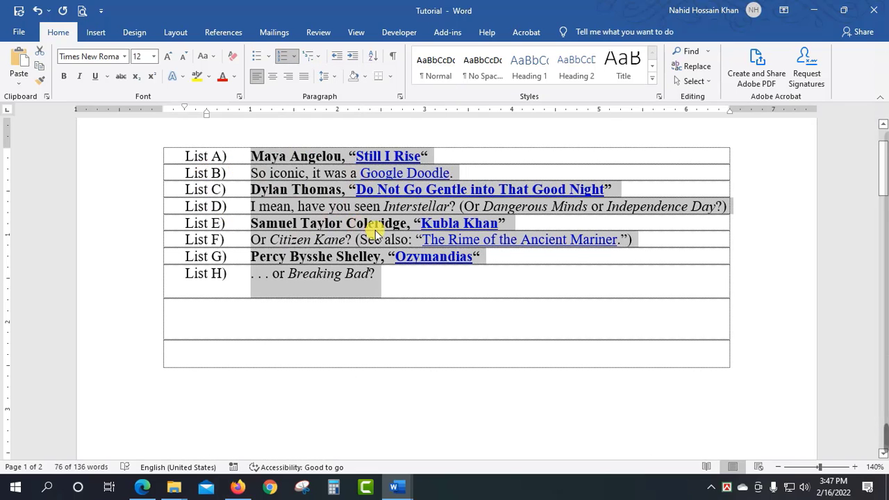
Add jkjslkdfjksdf as a list item after the Breaking Bad line and start another empty item.
{"action": "left_click", "coordinate": [400, 279]}
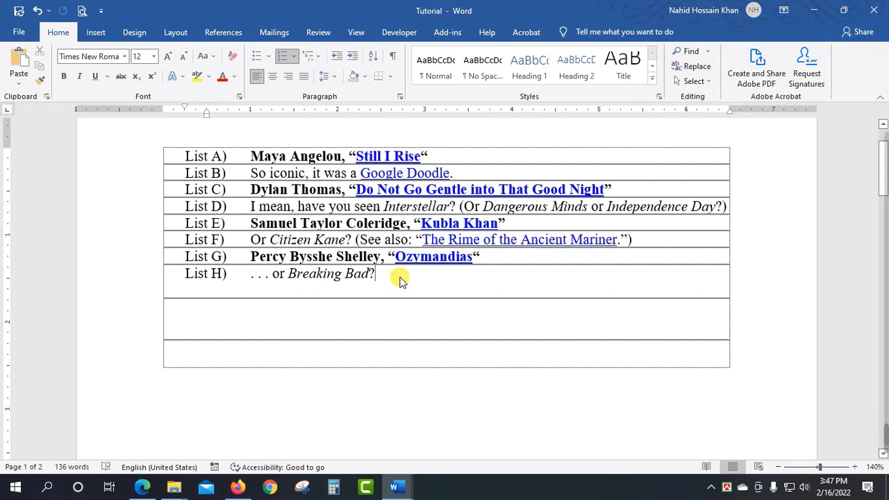
{"action": "key", "text": "Return"}
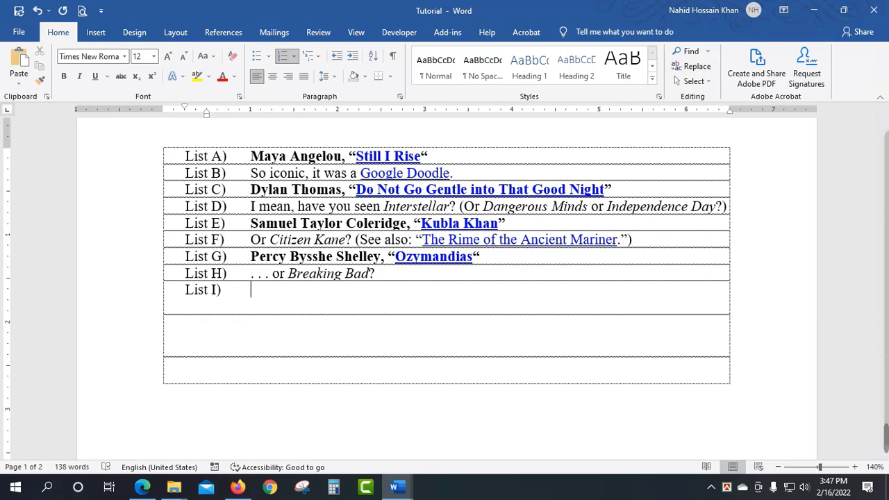
{"action": "type", "text": "jkjslkdfjksdf"}
{"action": "key", "text": "Return"}
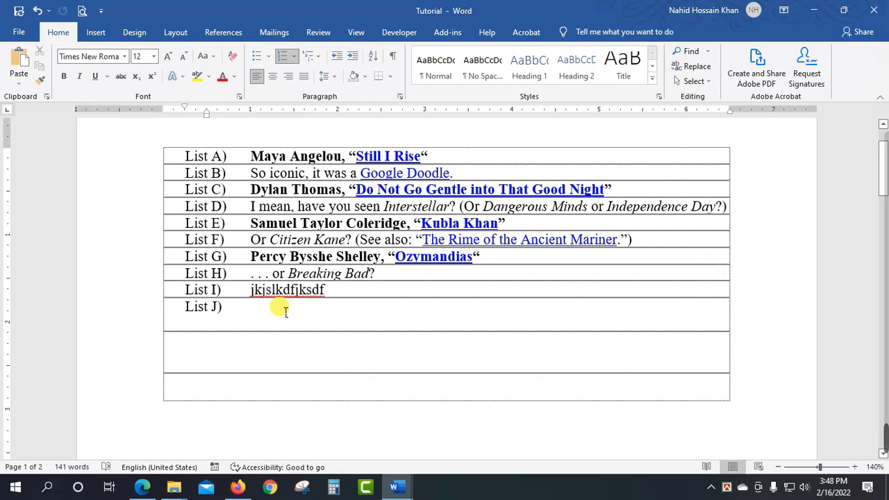
Delete the entire numbered list and start a new one with the custom List A) format.
{"action": "left_click_drag", "start_coordinate": [277, 312], "coordinate": [175, 162]}
{"action": "key", "text": "BackSpace"}
{"action": "key", "text": "BackSpace"}
{"action": "left_click", "coordinate": [294, 56]}
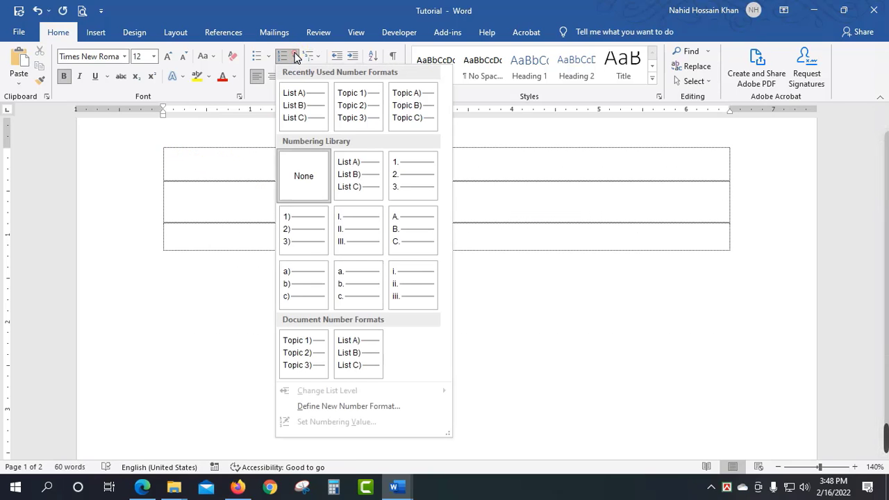
{"action": "left_click", "coordinate": [349, 173]}
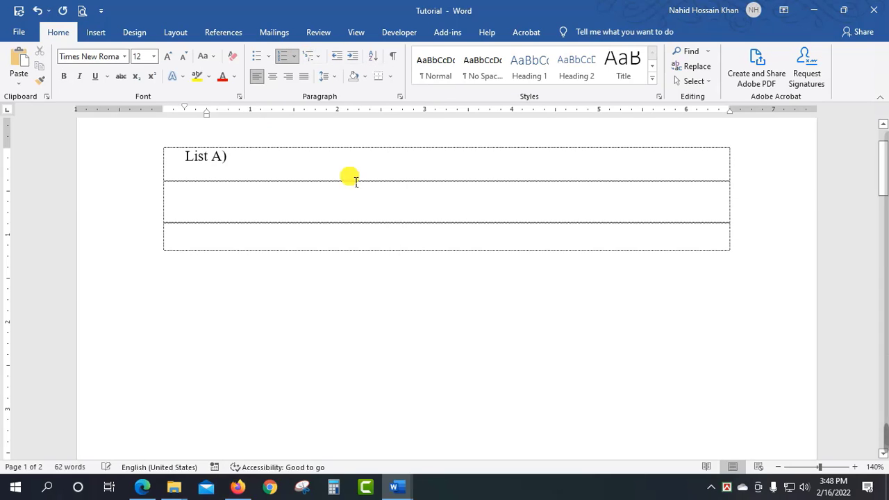
Enter fsjkhfsdf, jshdfjsf and sfsdf as the first three items of the new list and start an empty fourth item.
{"action": "type", "text": "fsjkhfsdf"}
{"action": "key", "text": "Return"}
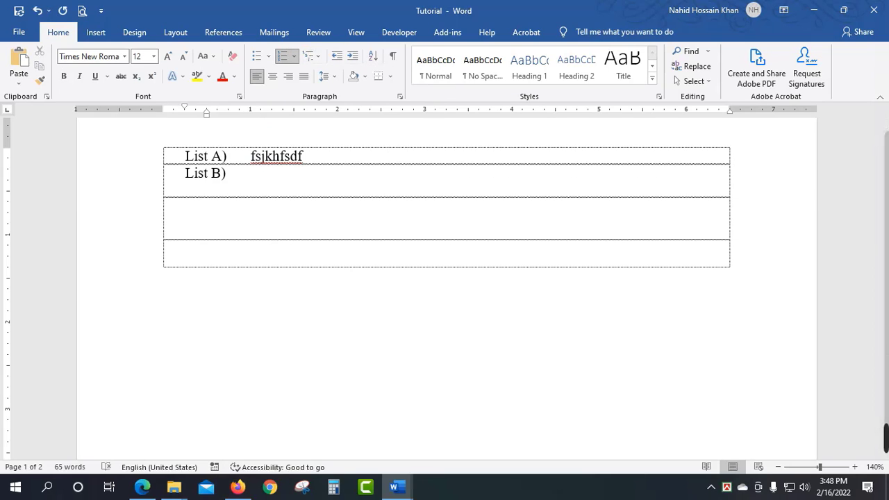
{"action": "type", "text": "jshdfjsf"}
{"action": "key", "text": "Return"}
{"action": "type", "text": "s"}
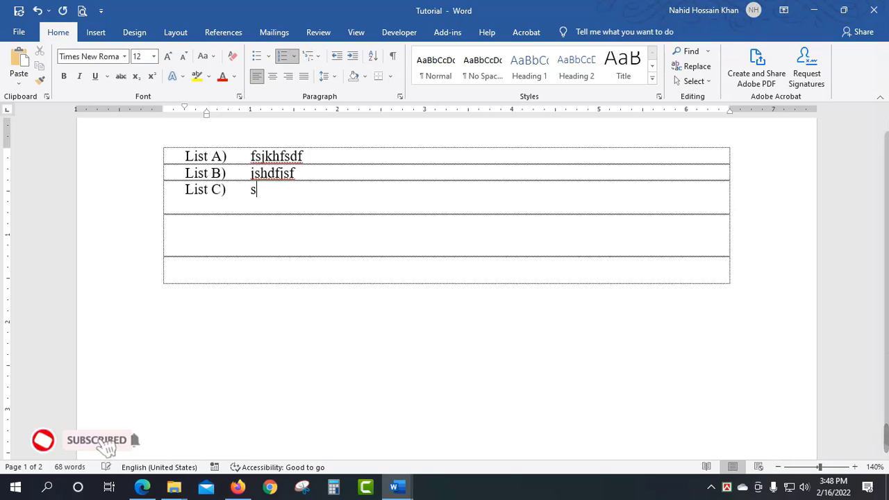
{"action": "type", "text": "fsdf"}
{"action": "key", "text": "Return"}
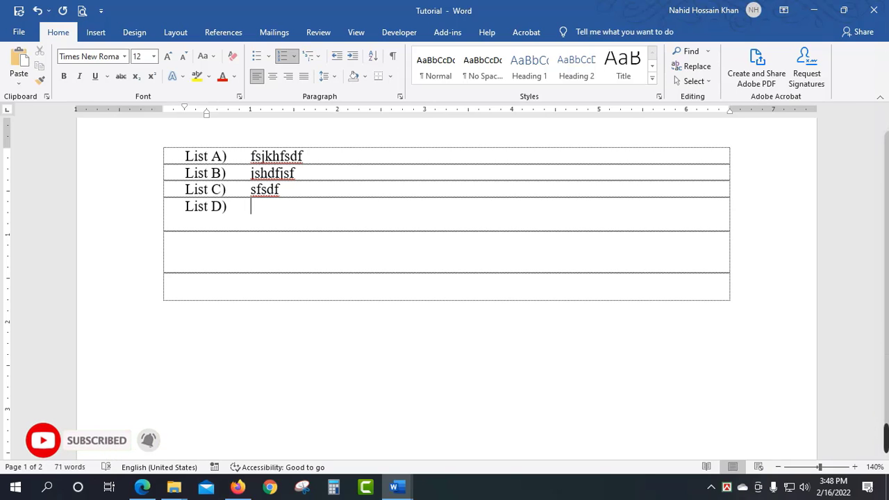